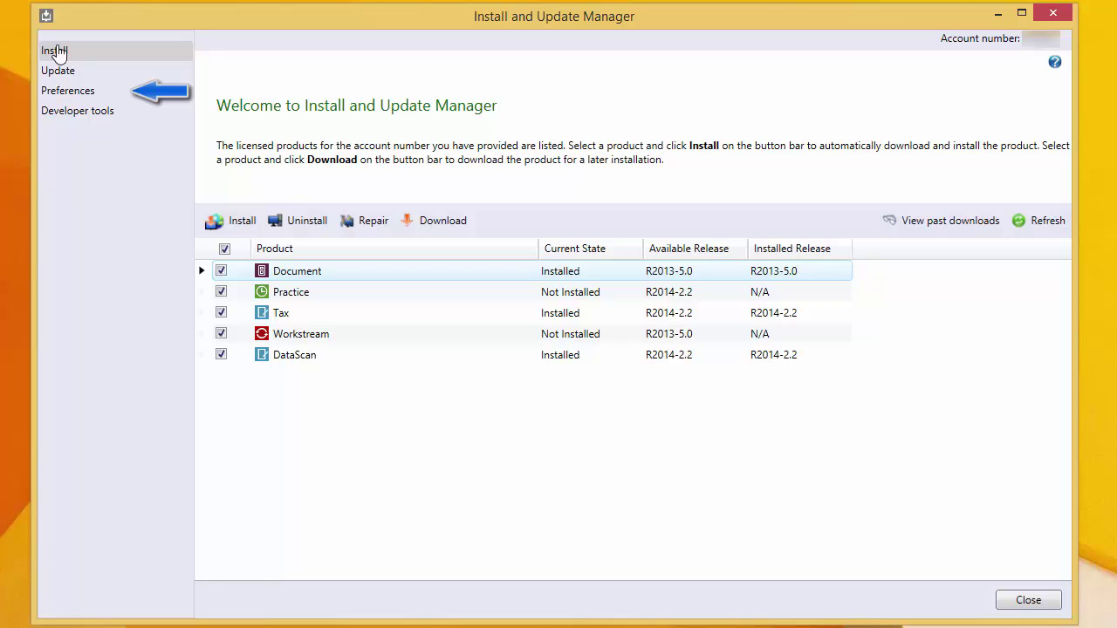
- On the update preferences page, enable 'Check for updates automatically (recommended)'
click(85, 92)
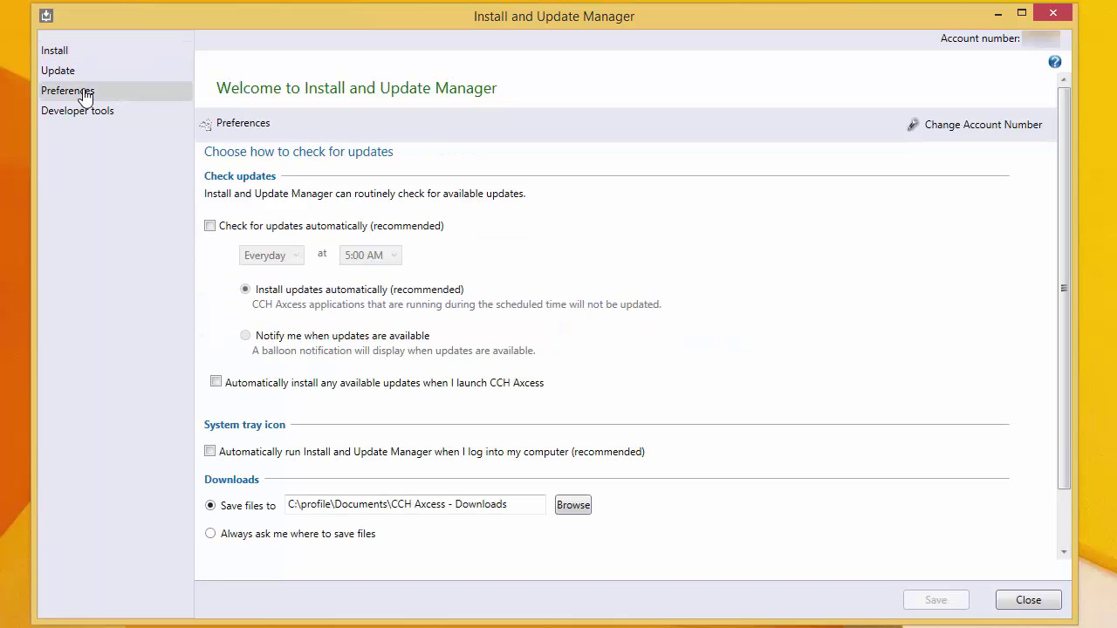
click(209, 228)
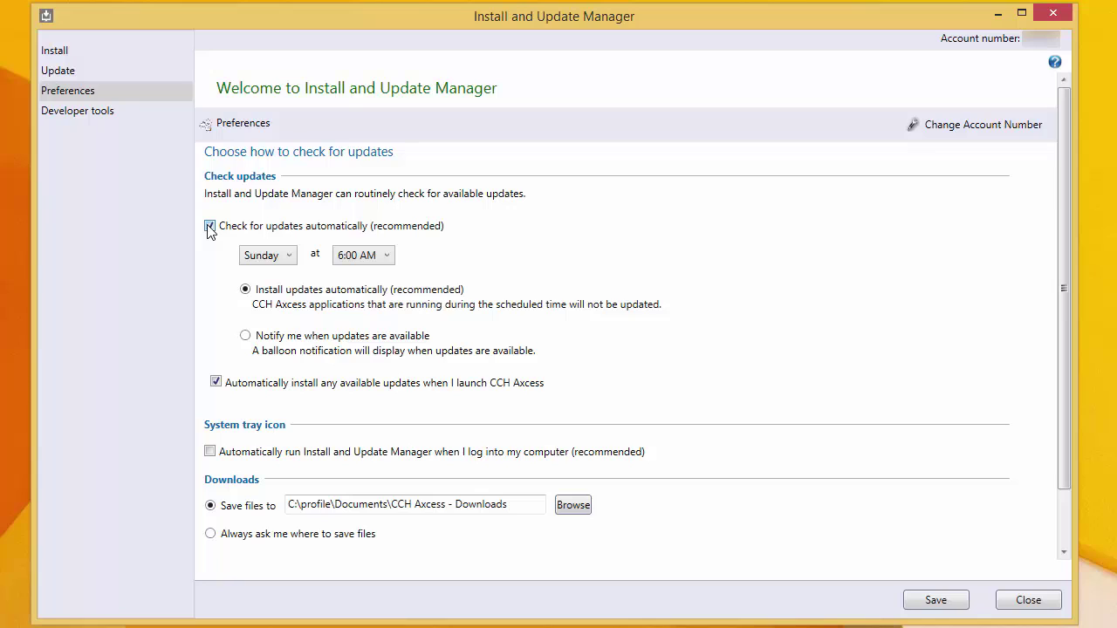
click(281, 258)
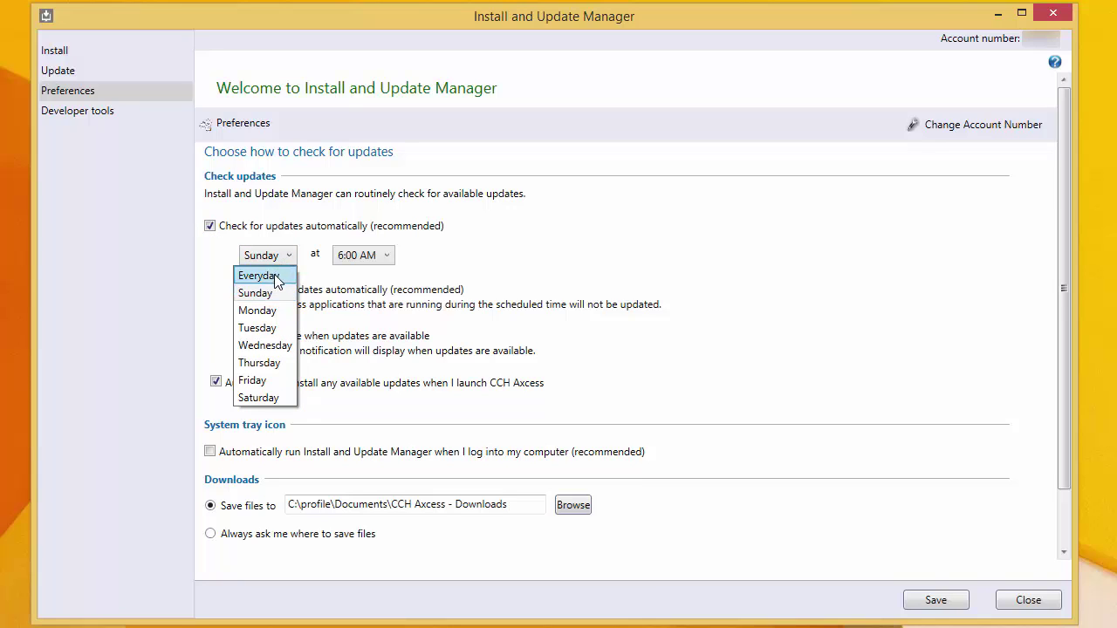
- Set the update check day to Everyday, keeping 6:00 AM and automatic install
click(275, 277)
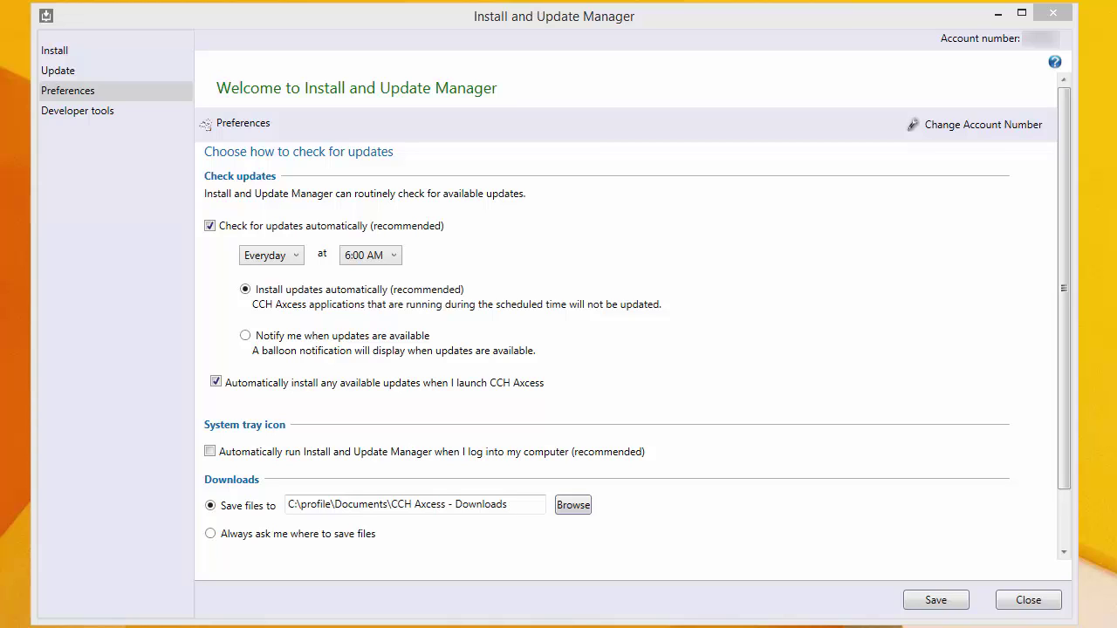
drag(1067, 298, 1059, 365)
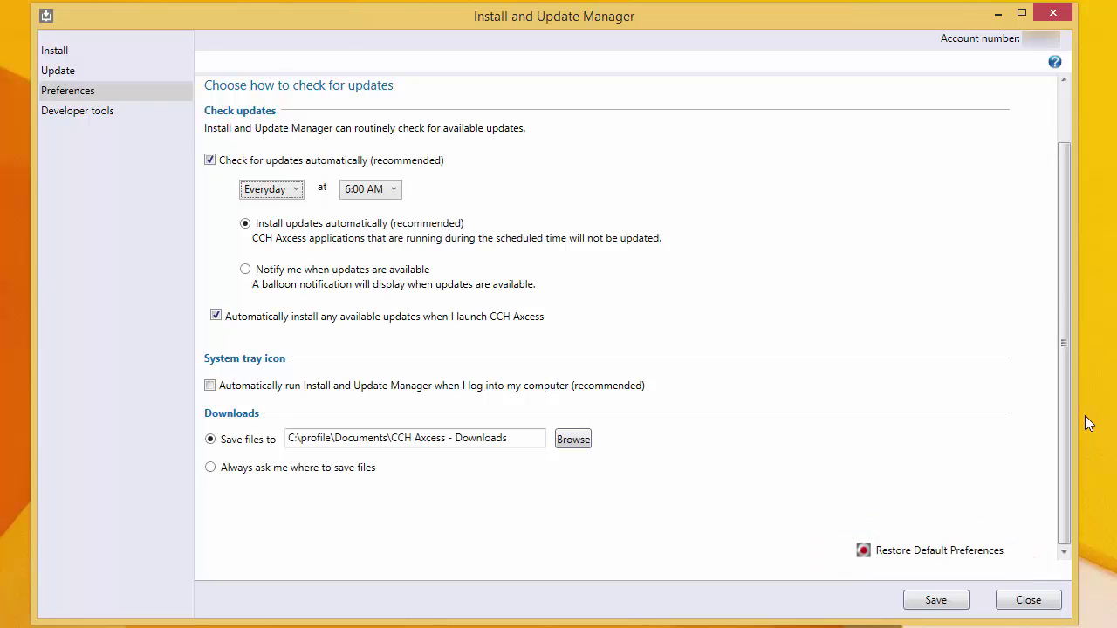
scroll(1056, 267, up, 2)
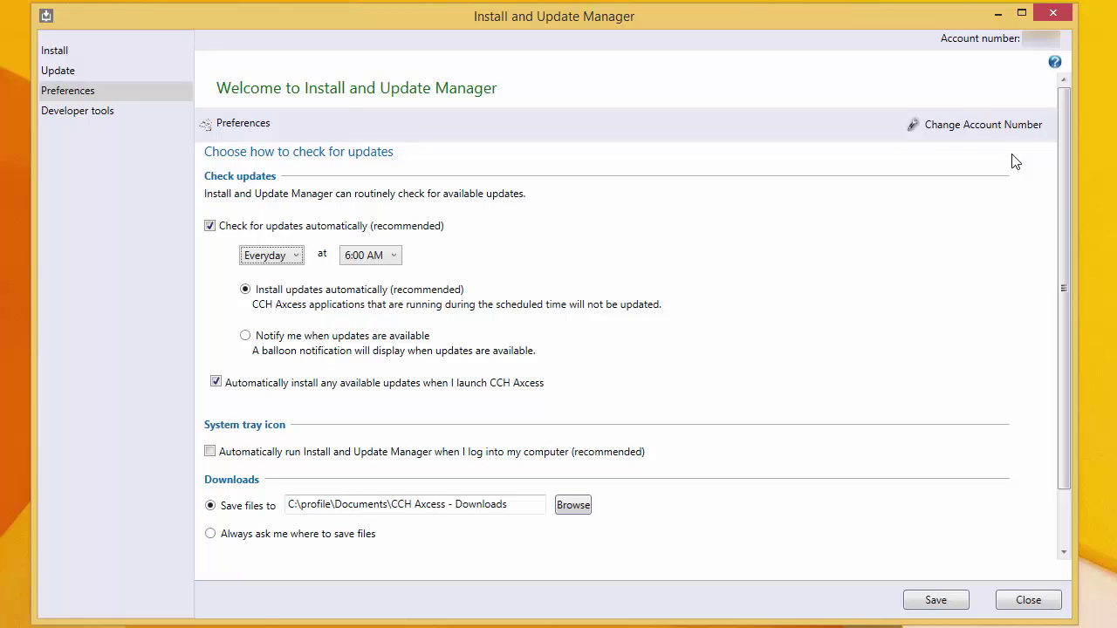
- Save the daily 6:00 AM update preferences and close the Install and Update Manager
click(936, 602)
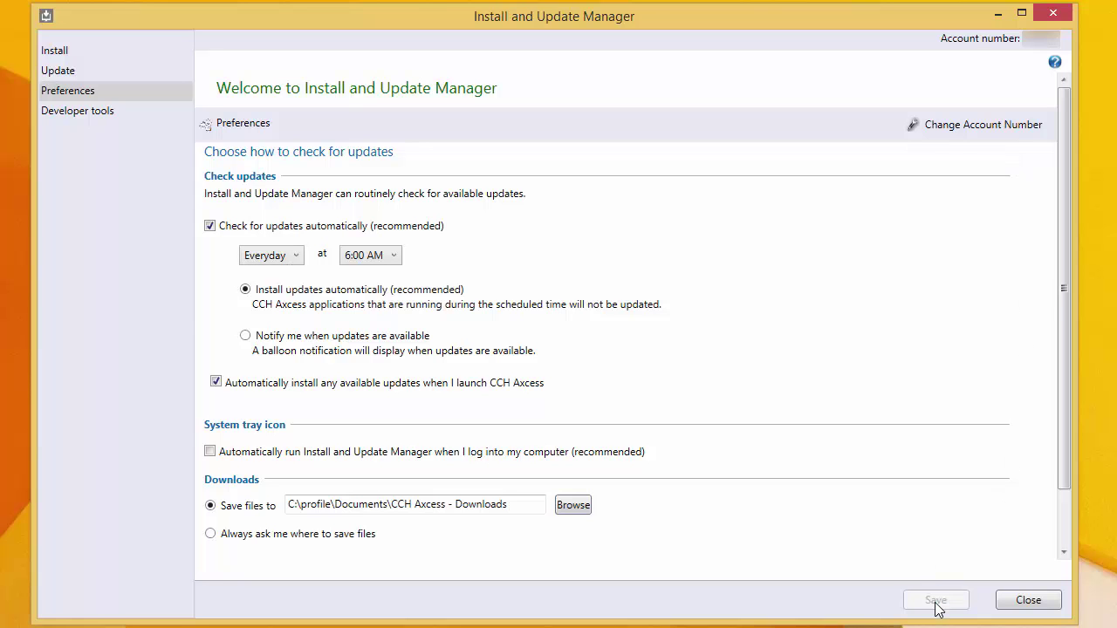
click(1052, 604)
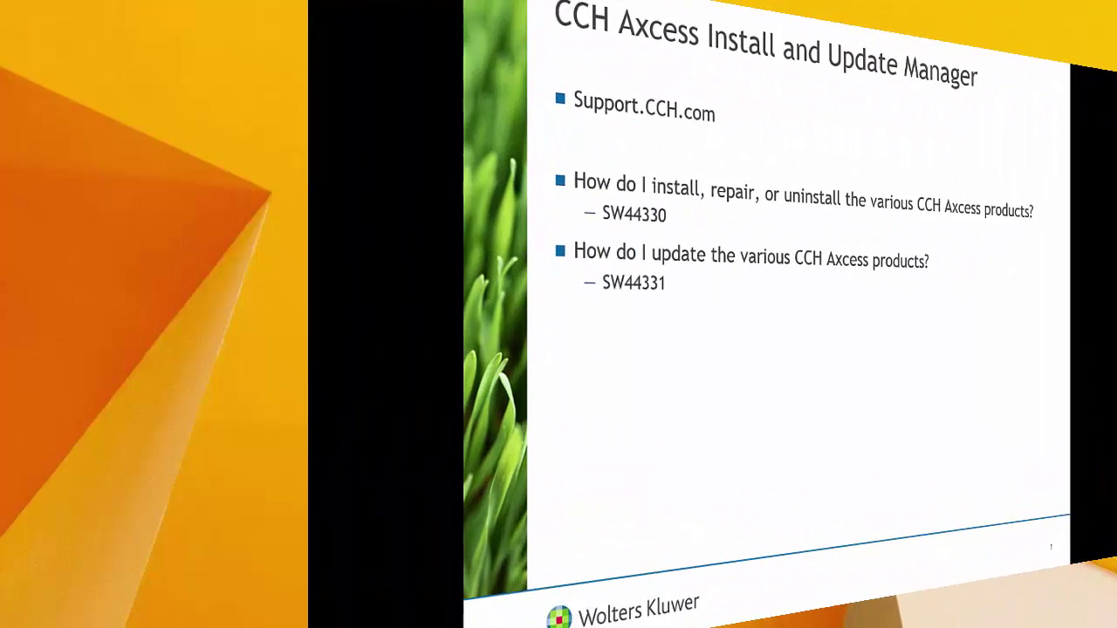